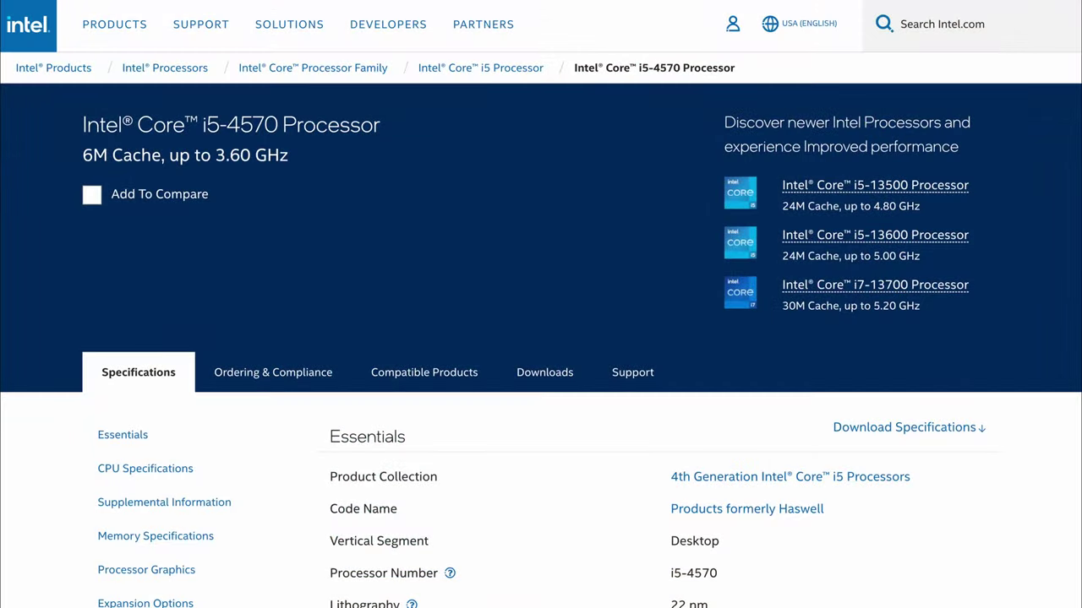
Step: Review the essentials and CPU specifications of the Intel Core i5-4570 processor
{"action": "scroll", "coordinate": [541, 305], "scroll_direction": "down", "scroll_amount": 4}
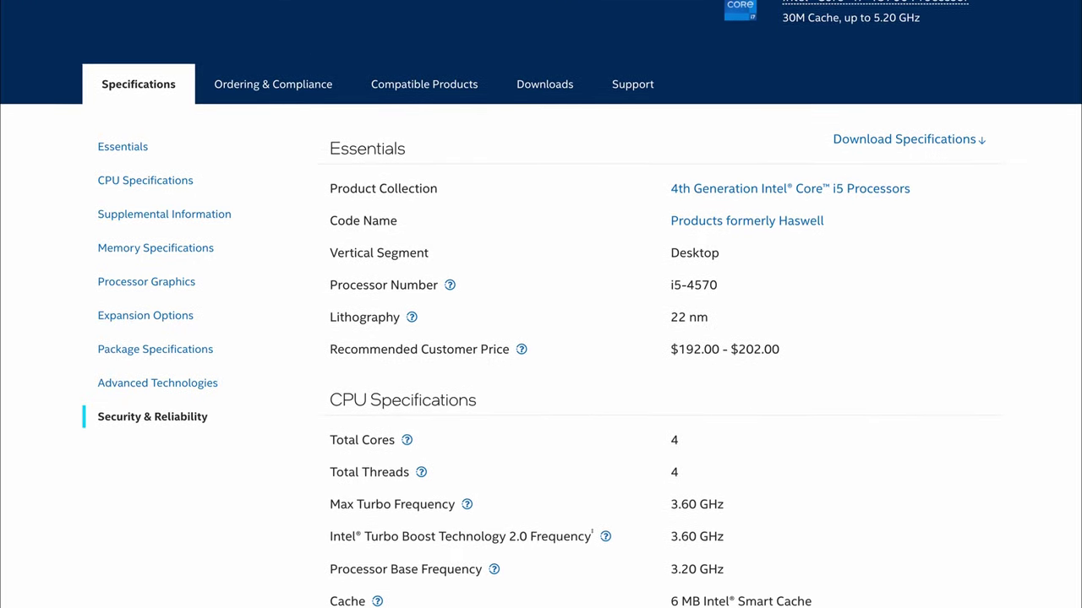
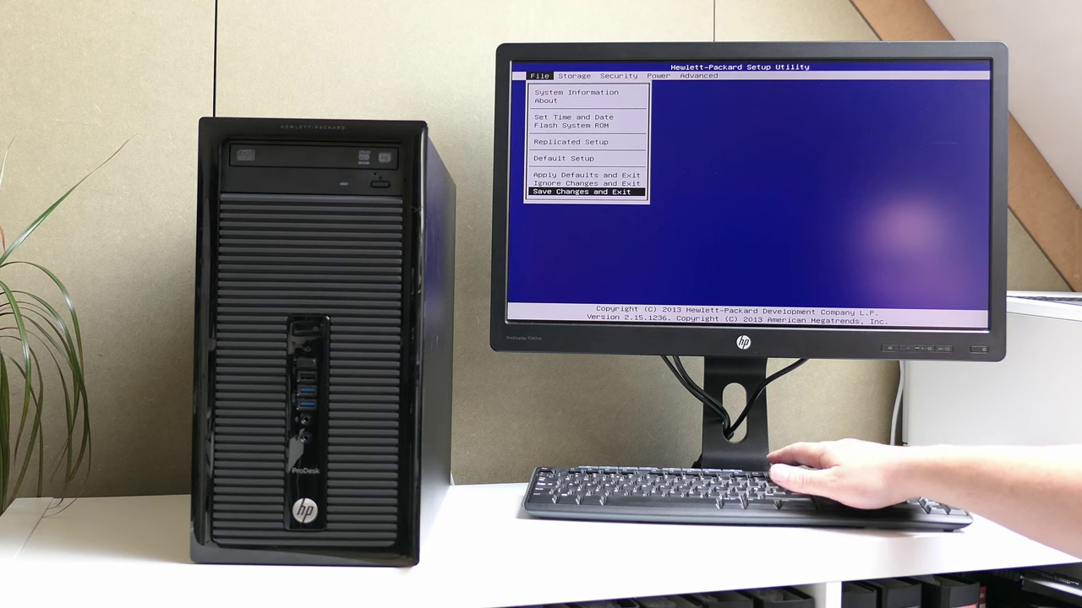
Step: View the System Information in the HP BIOS setup utility and close it
{"action": "key", "text": "Up"}
{"action": "key", "text": "Up"}
{"action": "key", "text": "Up"}
{"action": "key", "text": "Up"}
{"action": "key", "text": "Up"}
{"action": "key", "text": "Up"}
{"action": "key", "text": "Up"}
{"action": "key", "text": "Up"}
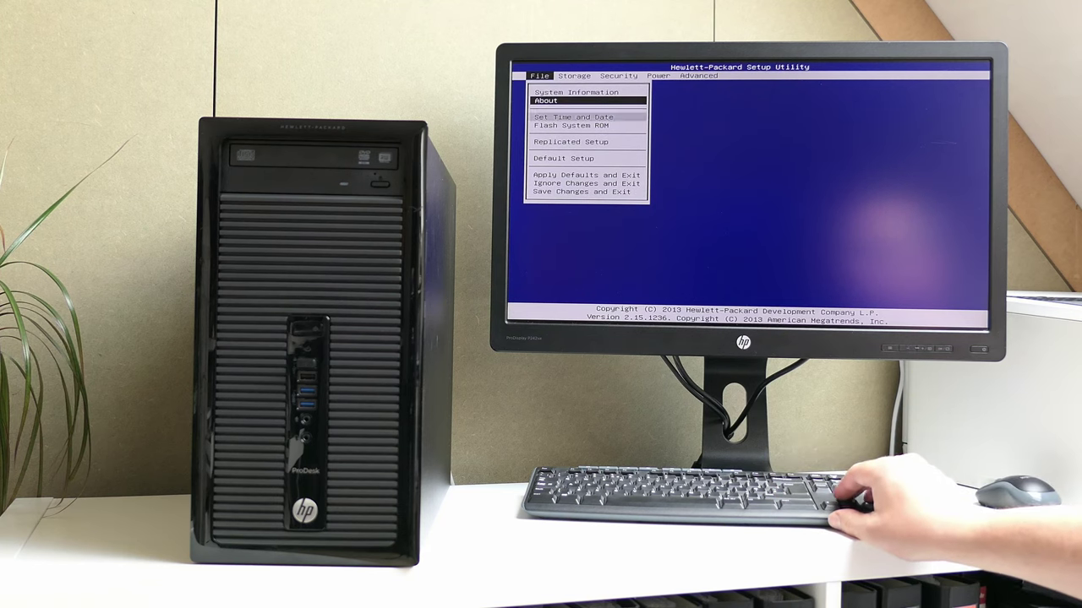
{"action": "key", "text": "Return"}
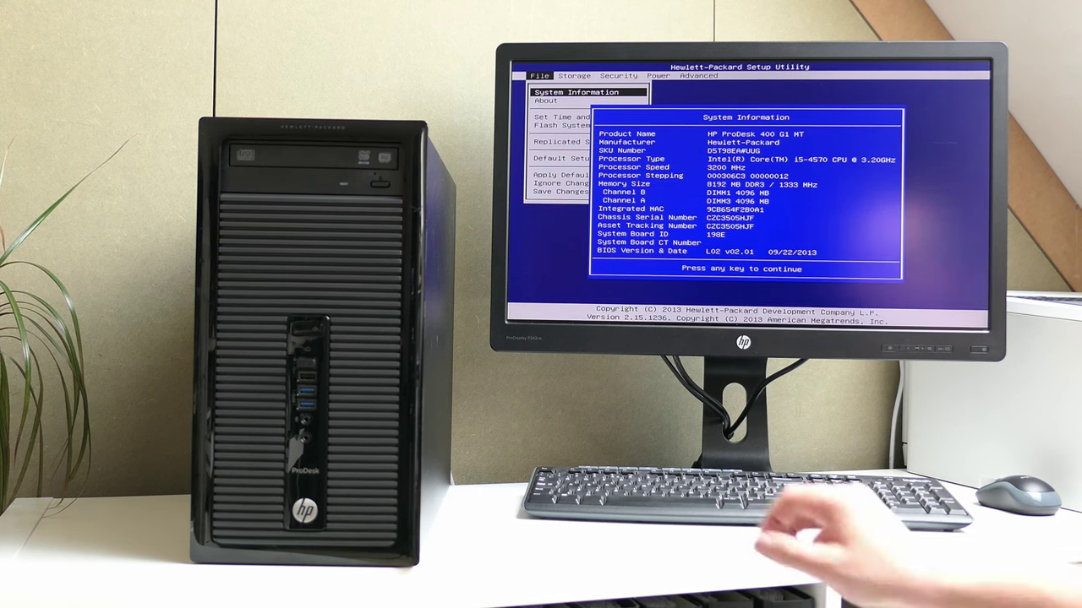
{"action": "key", "text": "Escape"}
Step: Check the attached drives in the BIOS storage device configuration and return to the setup utility's exit options
{"action": "key", "text": "Right"}
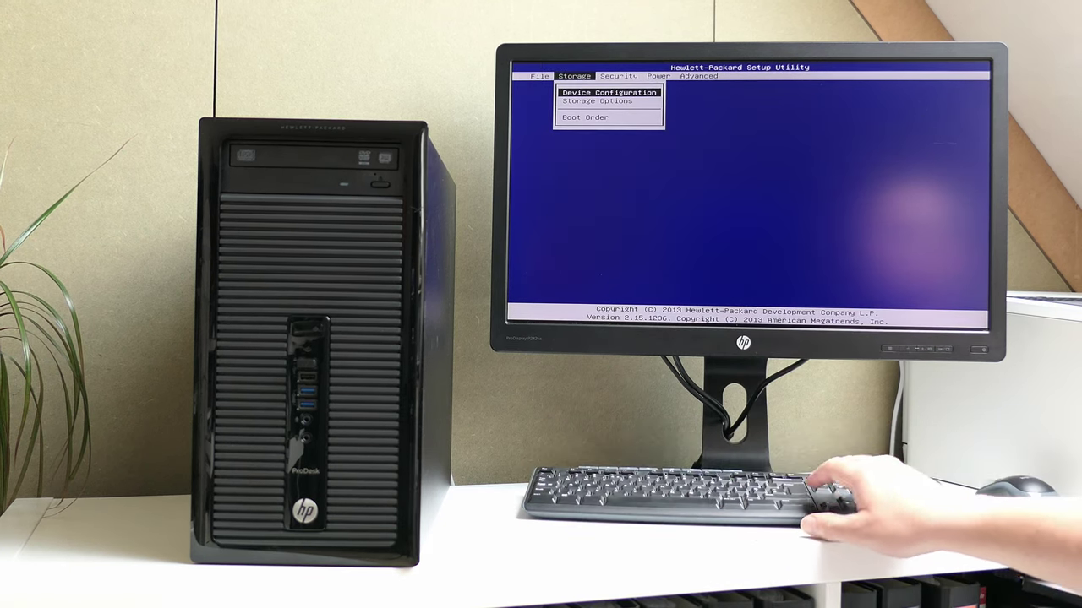
{"action": "key", "text": "Return"}
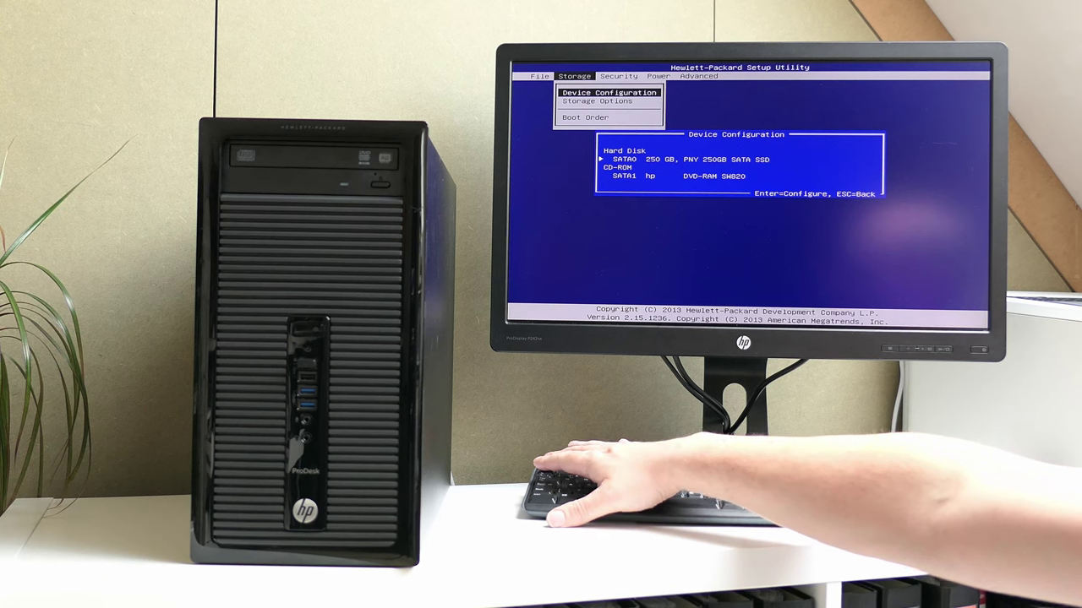
{"action": "key", "text": "Escape"}
{"action": "key", "text": "Left"}
{"action": "key", "text": "Up"}
{"action": "key", "text": "Up"}
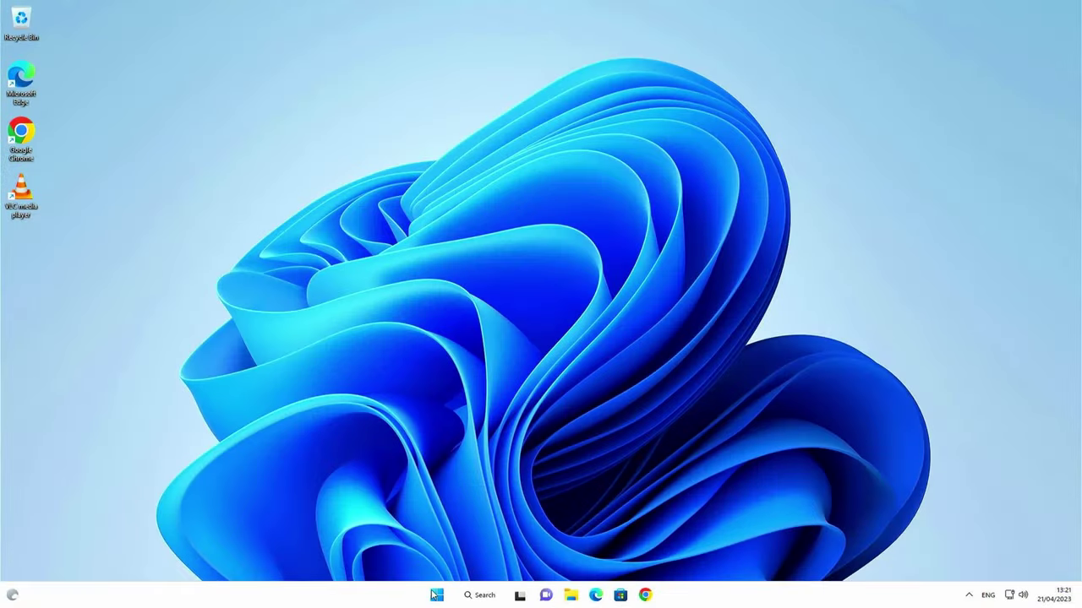
Step: Open the system's About page in Windows Settings to check the device and Windows specifications
{"action": "left_click", "coordinate": [435, 595]}
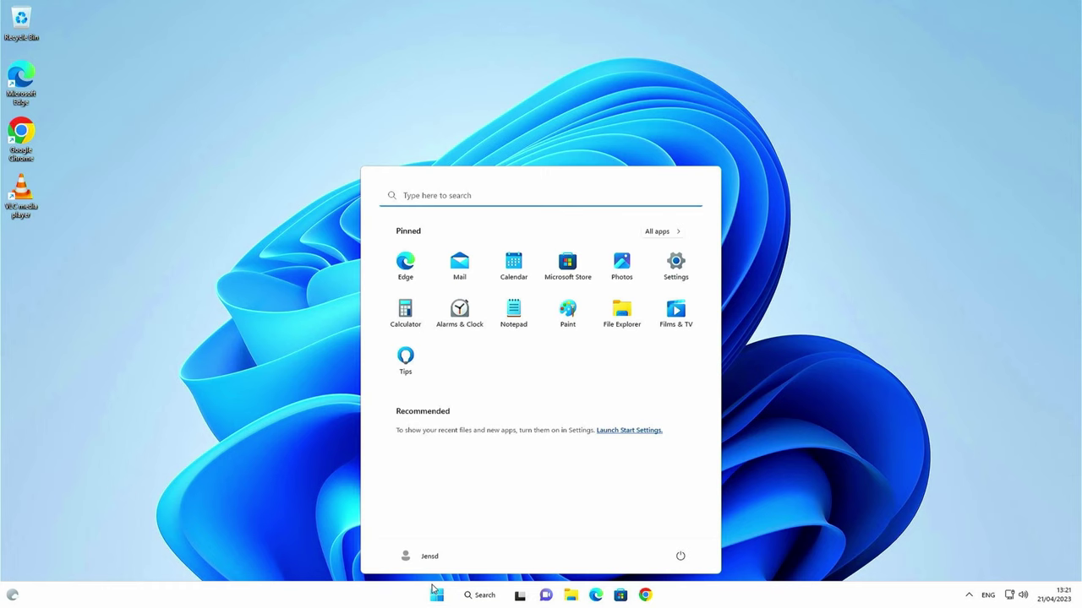
{"action": "left_click", "coordinate": [676, 266]}
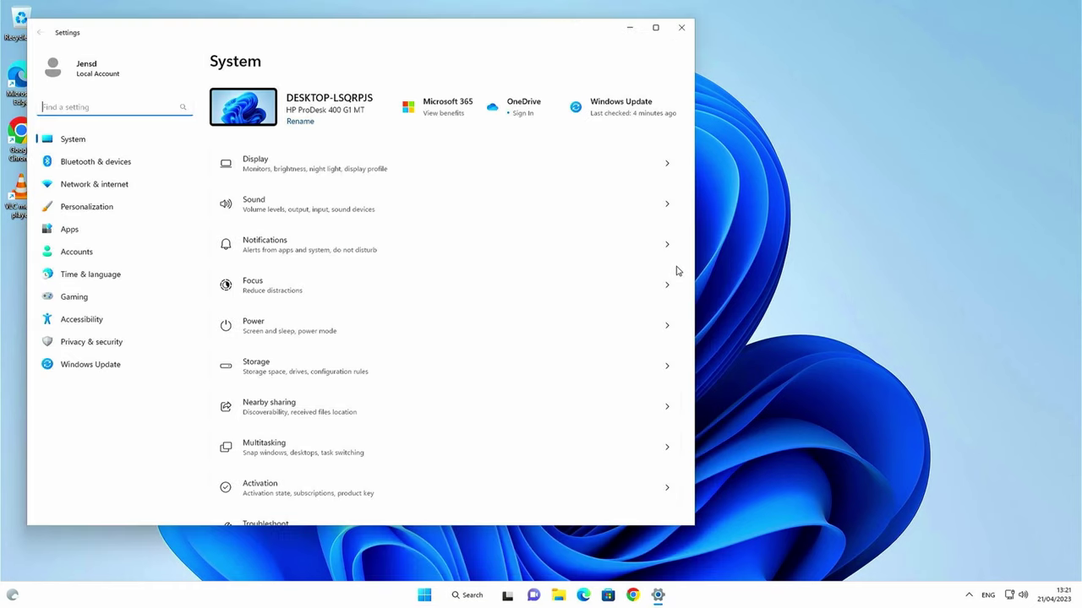
{"action": "scroll", "coordinate": [545, 305], "scroll_direction": "down", "scroll_amount": 1}
{"action": "scroll", "coordinate": [545, 308], "scroll_direction": "down", "scroll_amount": 3}
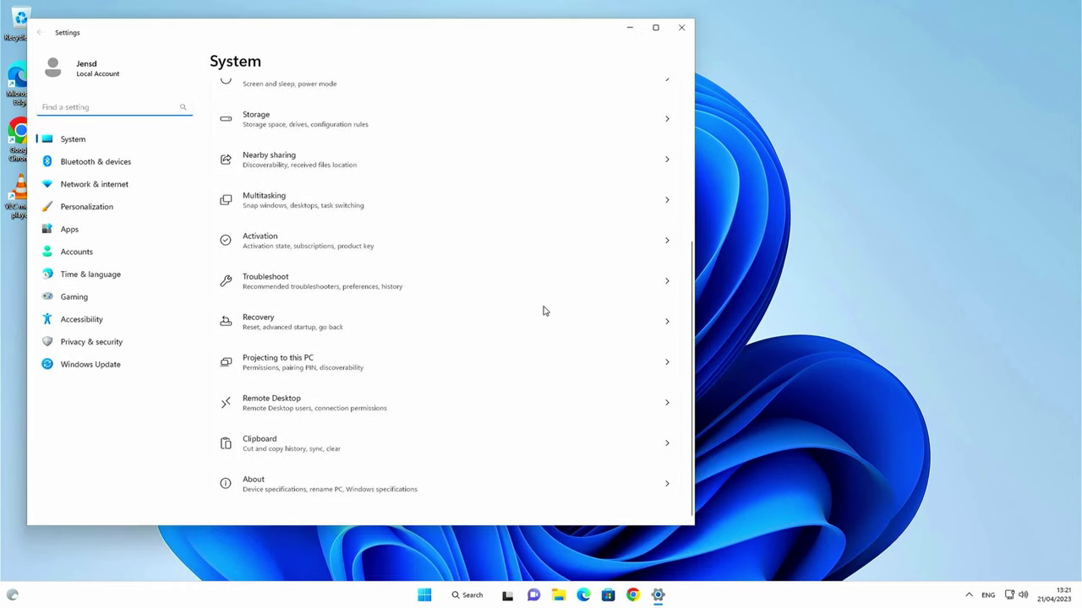
{"action": "left_click", "coordinate": [550, 490]}
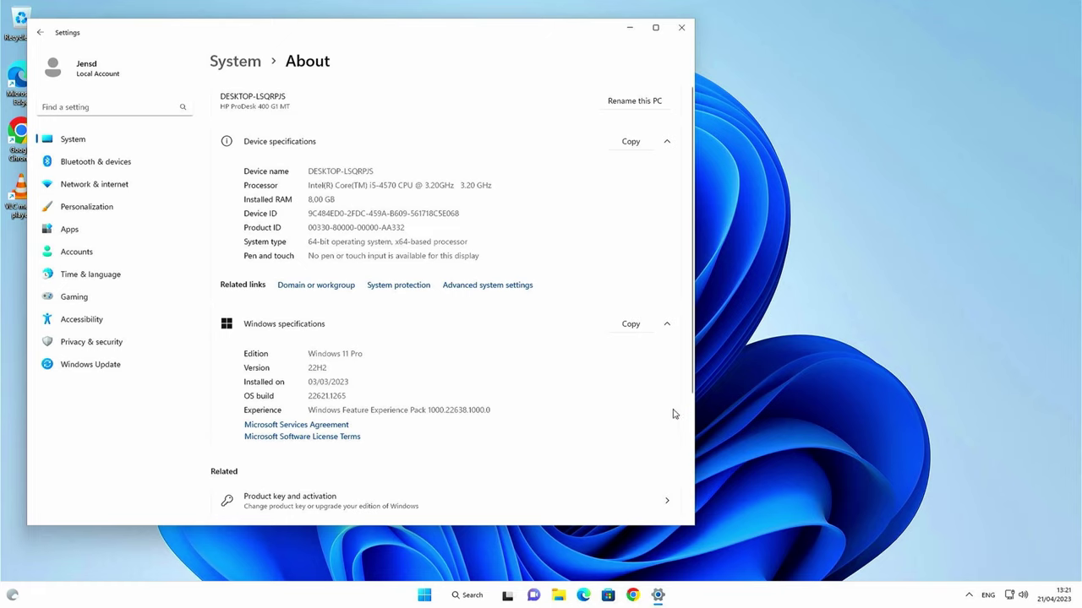
Step: Open the optional updates in Windows Update's advanced options, expand the driver updates and select the first ones for installation
{"action": "left_click", "coordinate": [92, 368]}
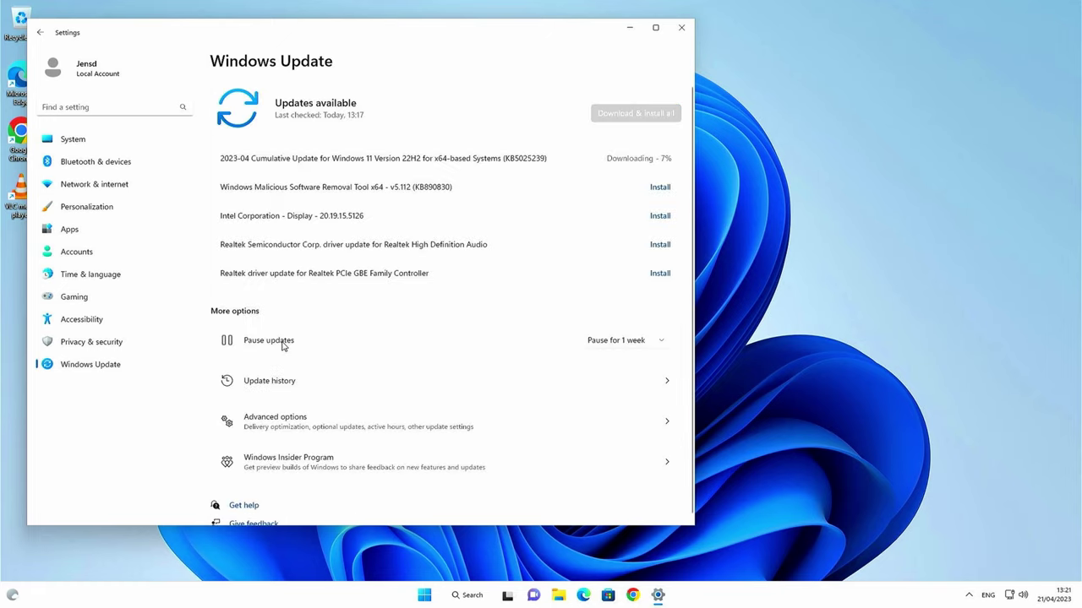
{"action": "left_click", "coordinate": [473, 418]}
{"action": "left_click", "coordinate": [459, 343]}
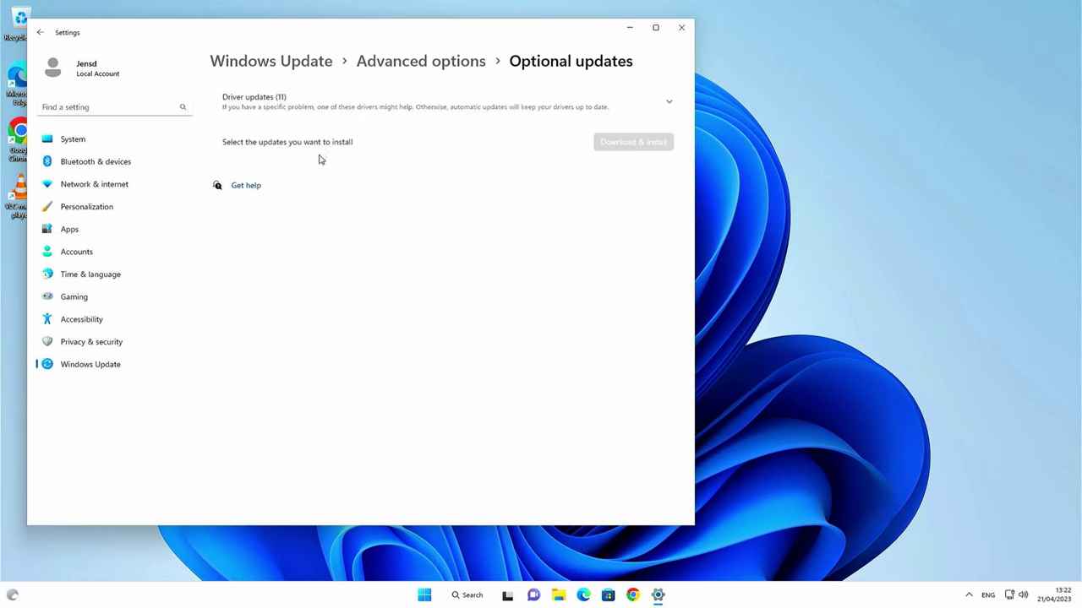
{"action": "left_click", "coordinate": [266, 119]}
{"action": "left_click", "coordinate": [225, 134]}
{"action": "left_click", "coordinate": [226, 163]}
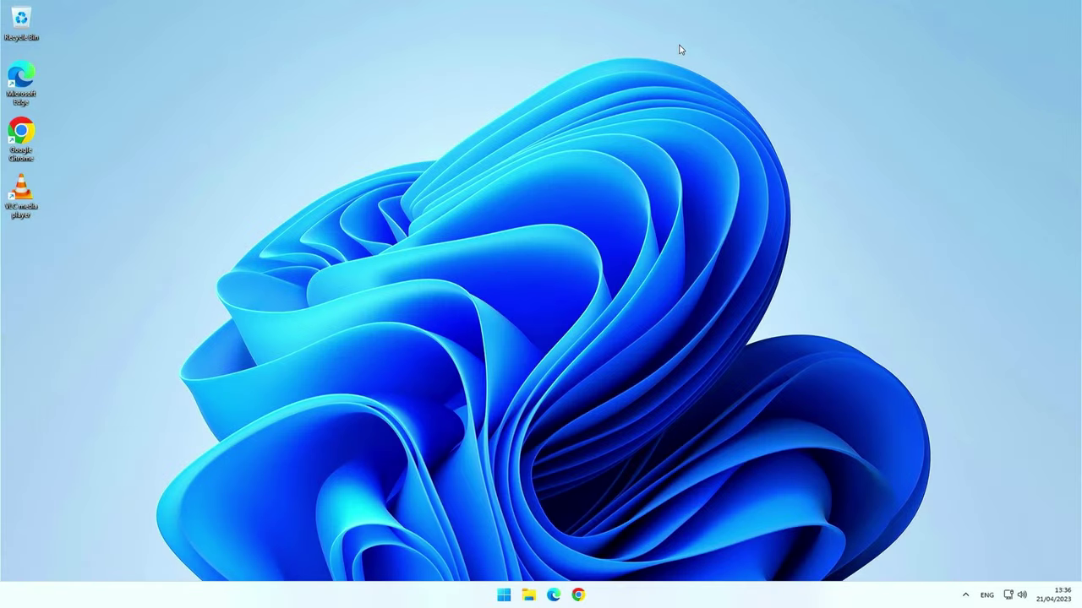
Step: Check the hardware categories in Device Manager for driver problems and close it
{"action": "key", "text": "super"}
{"action": "type", "text": "device manager"}
{"action": "key", "text": "Return"}
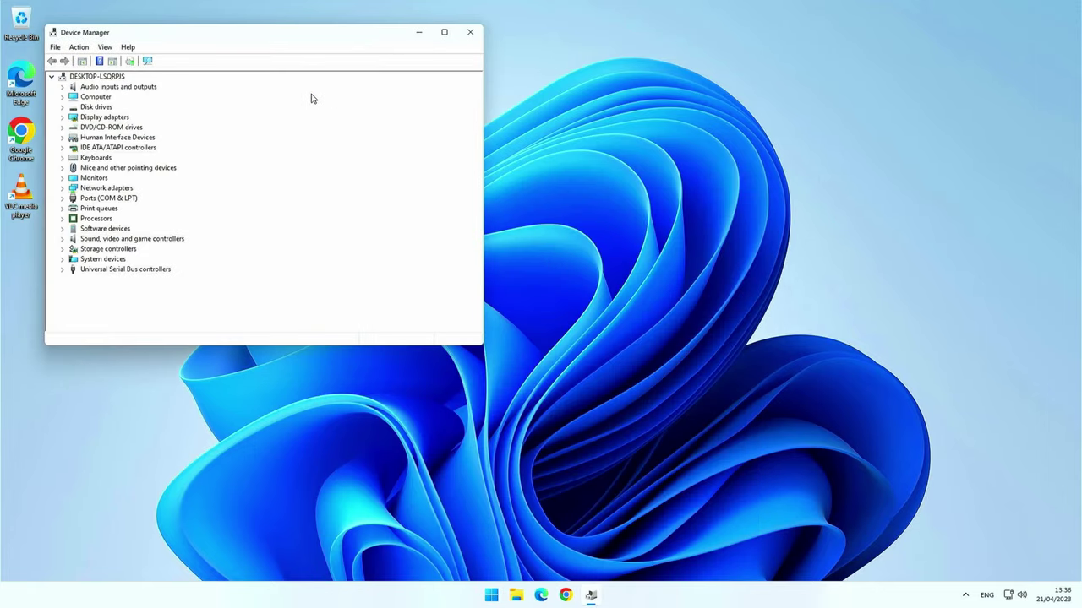
{"action": "left_click", "coordinate": [470, 32]}
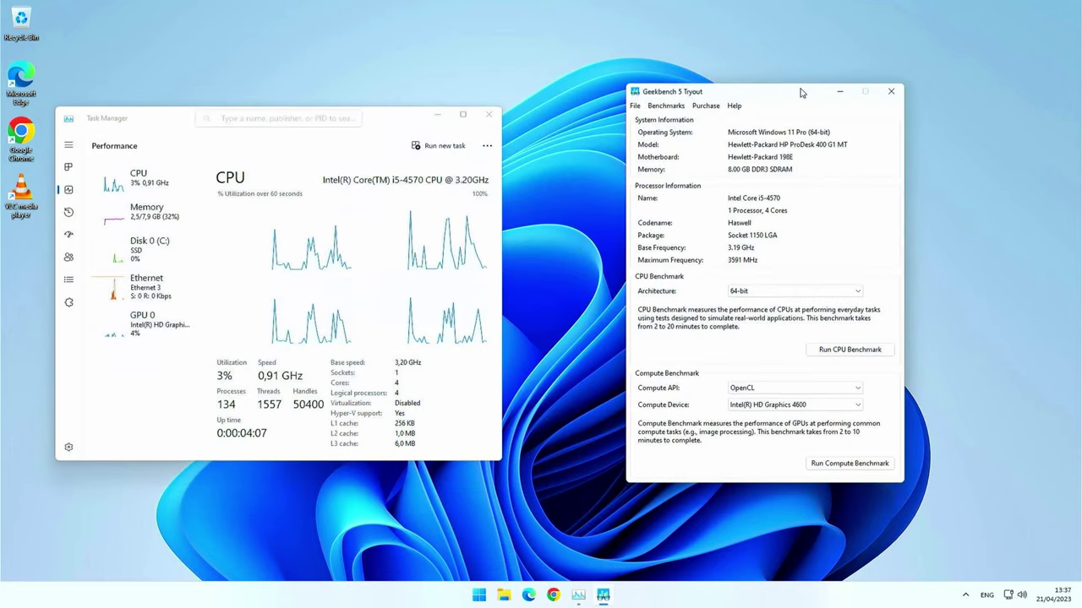
Step: Run the CPU benchmark in Geekbench 5 and in Geekbench 6 beside Task Manager
{"action": "left_click", "coordinate": [892, 355]}
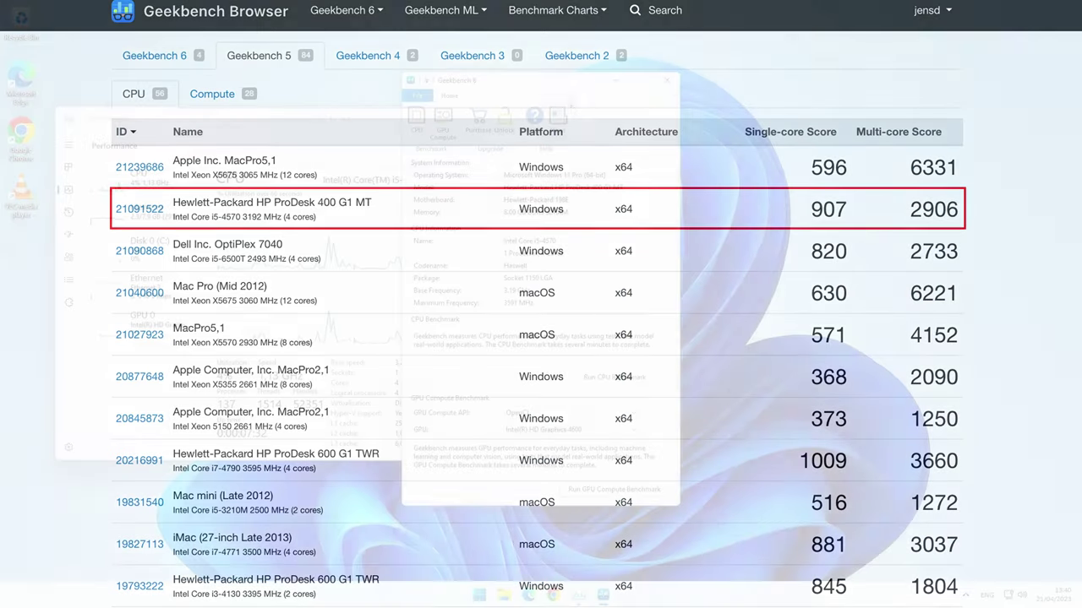
{"action": "left_click_drag", "start_coordinate": [751, 71], "coordinate": [790, 98]}
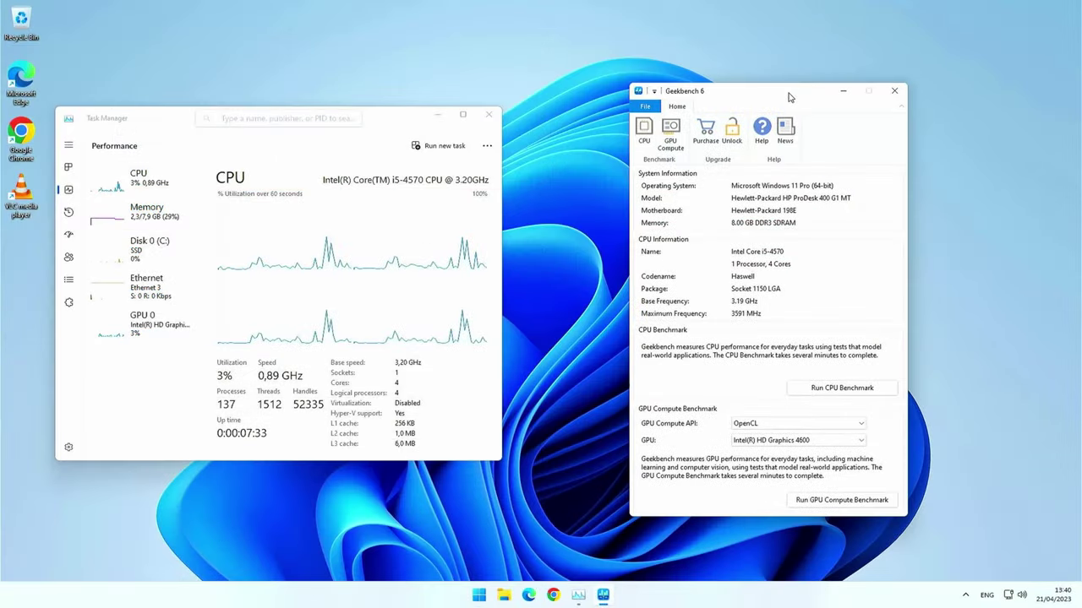
{"action": "left_click", "coordinate": [884, 387]}
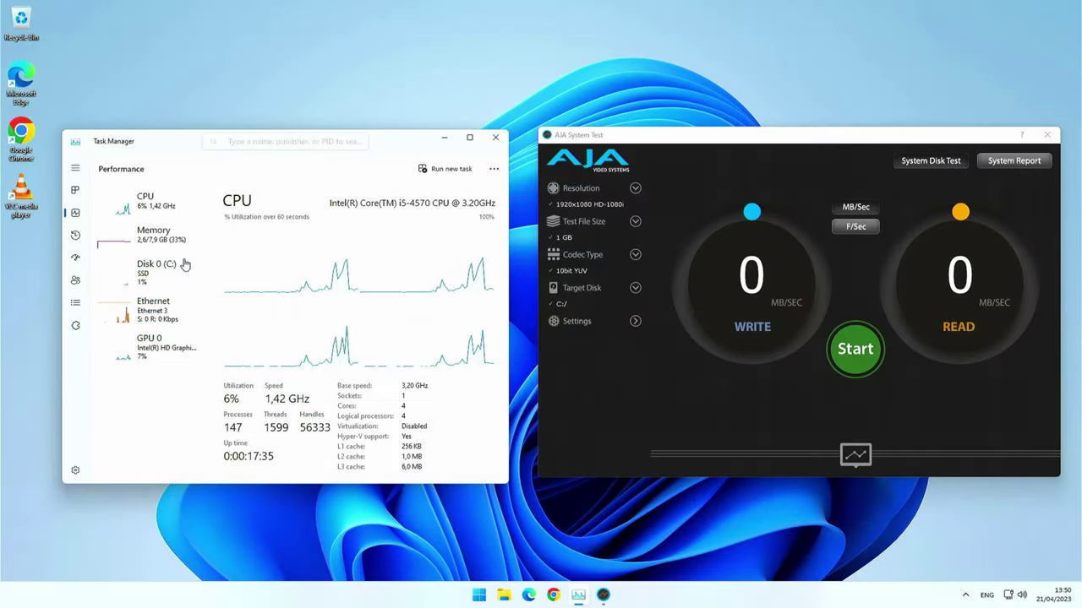
Step: Run AJA System Test on C:/ with a 4 GB test file while monitoring Disk 0 in Task Manager, and close both programs
{"action": "left_click", "coordinate": [161, 269]}
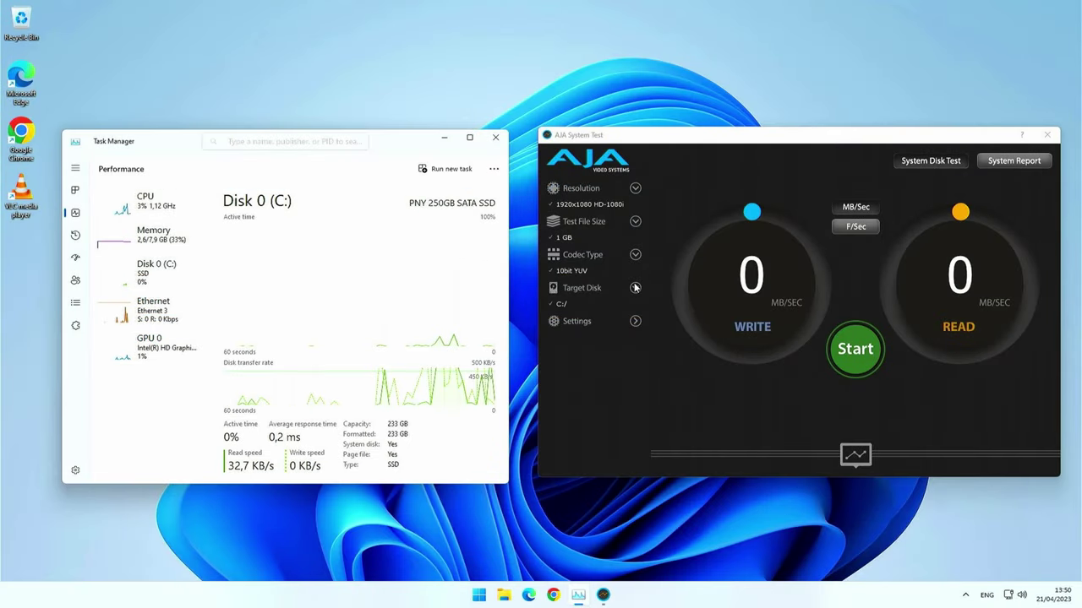
{"action": "left_click", "coordinate": [635, 221]}
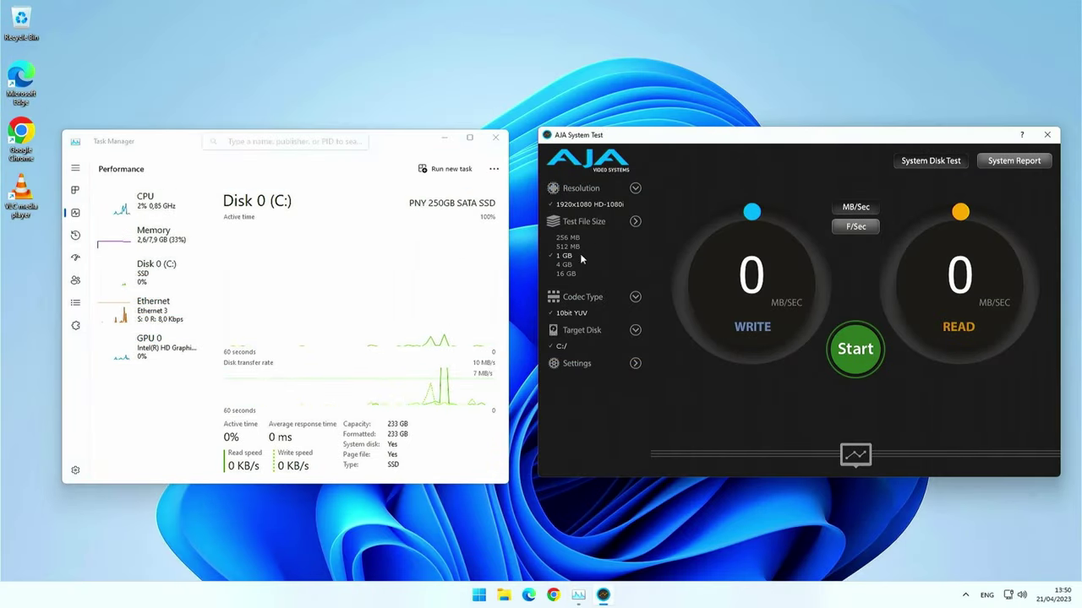
{"action": "left_click", "coordinate": [569, 269]}
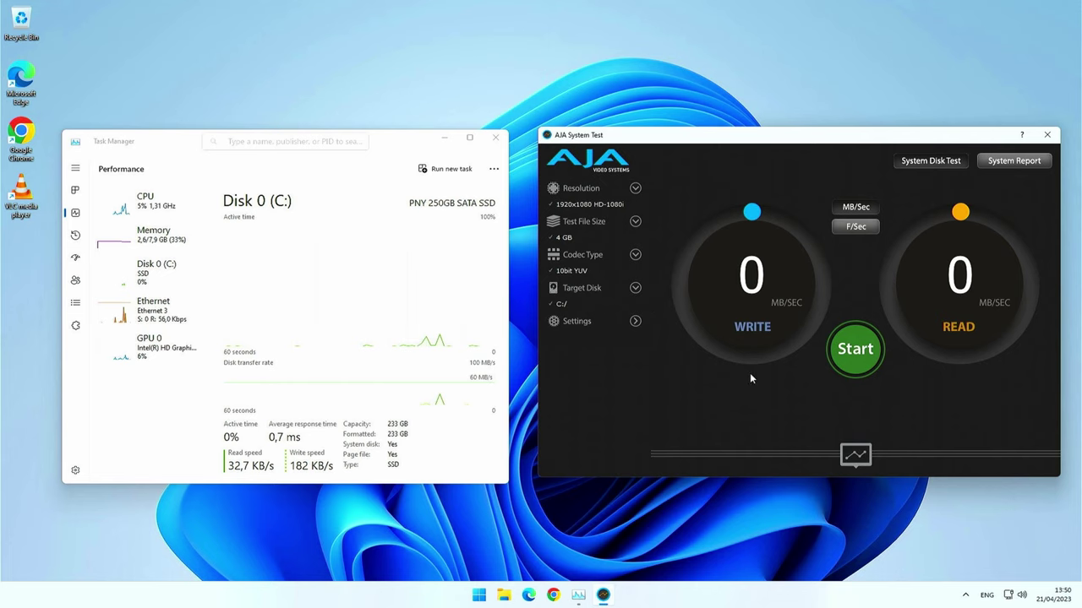
{"action": "left_click", "coordinate": [848, 364]}
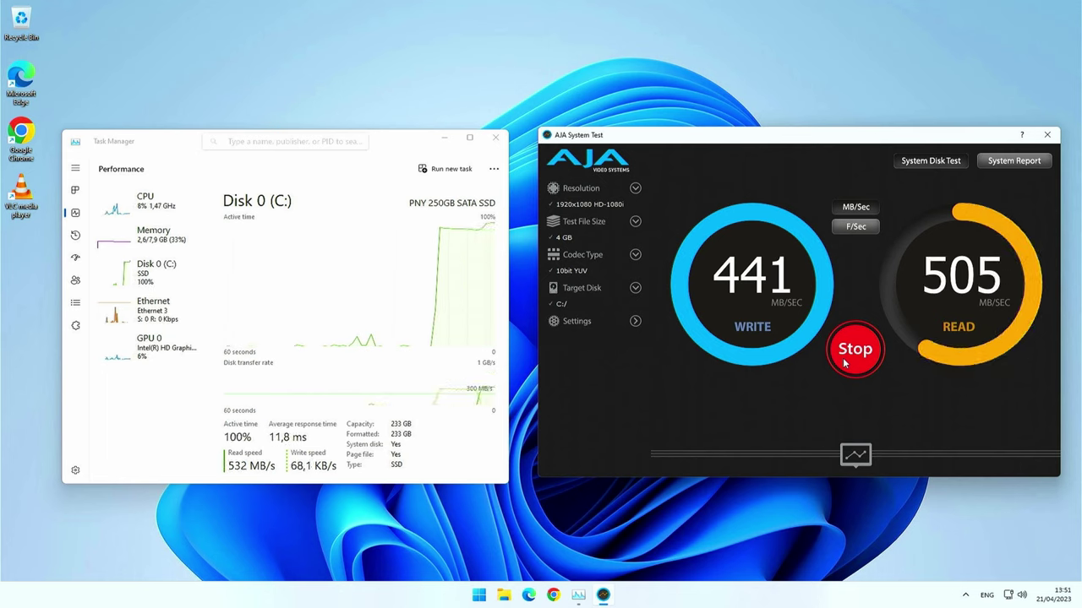
{"action": "left_click", "coordinate": [847, 356]}
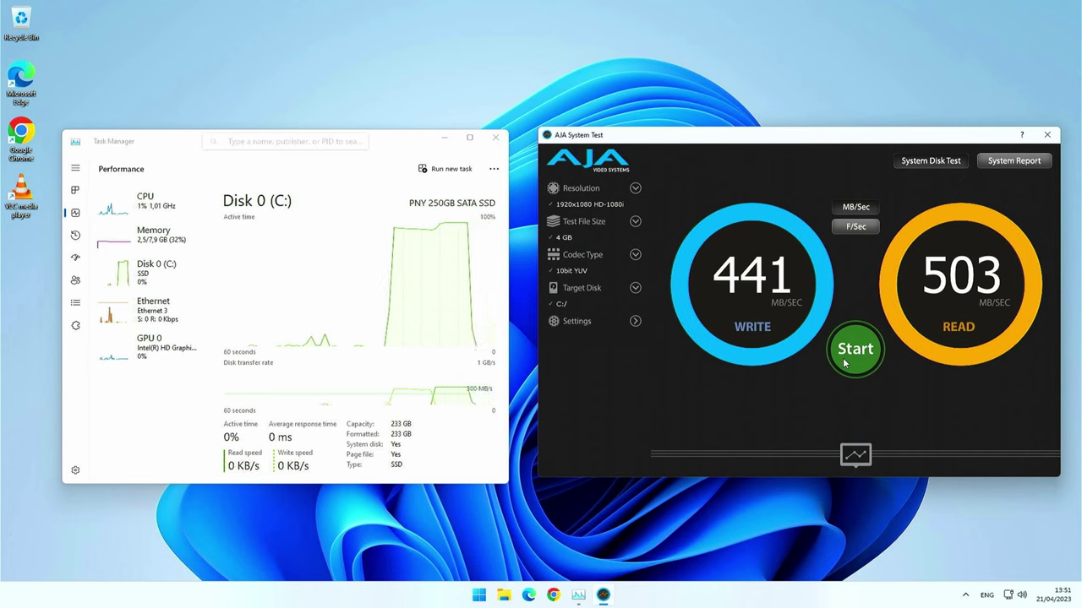
{"action": "left_click", "coordinate": [1050, 135]}
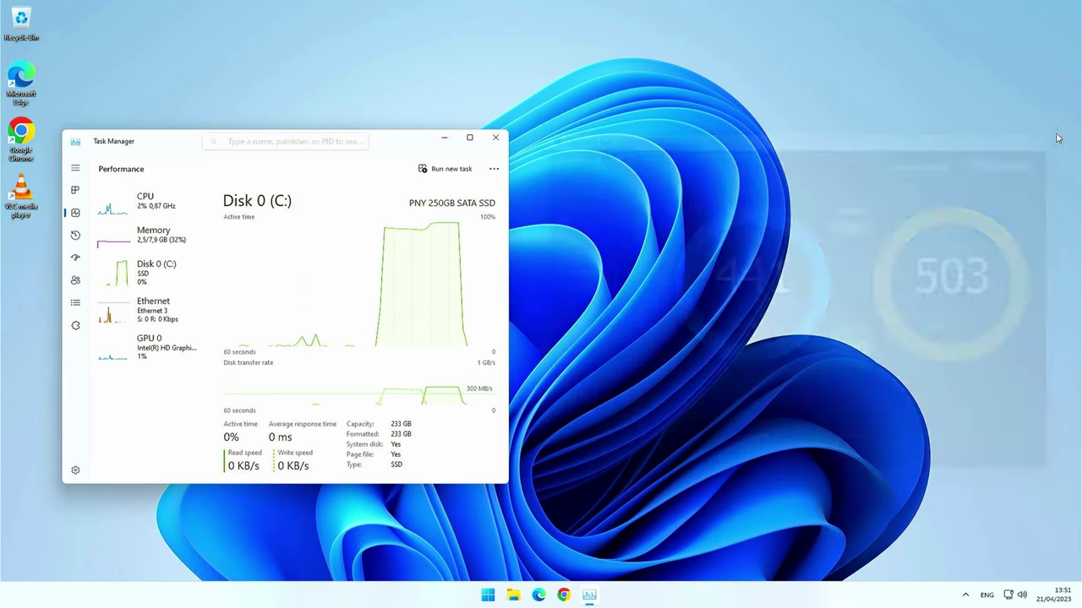
{"action": "left_click", "coordinate": [497, 138]}
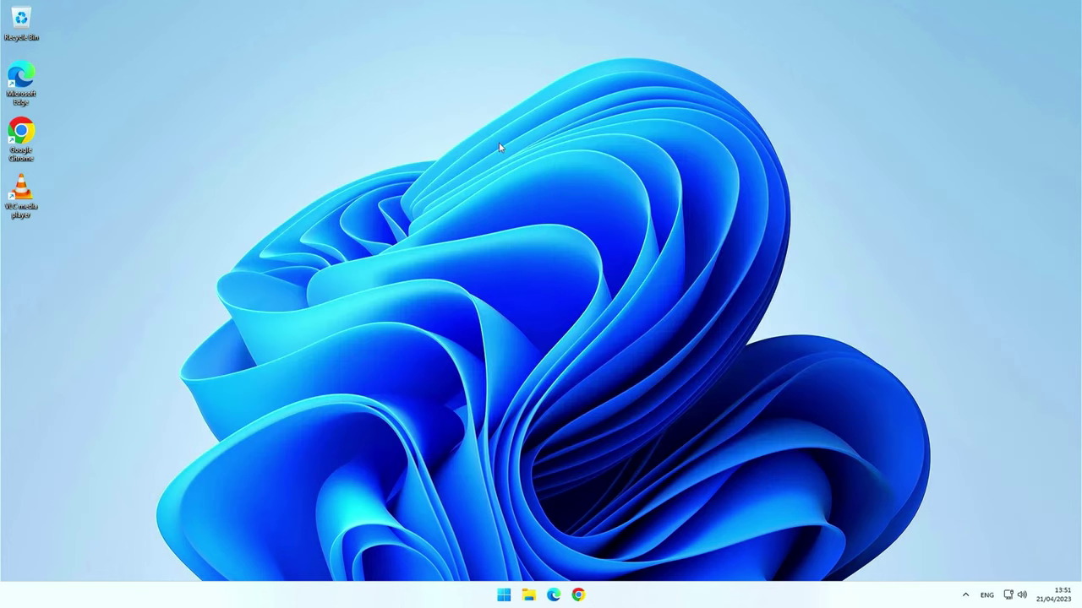
Step: Shut down the Windows PC
{"action": "left_click", "coordinate": [502, 596]}
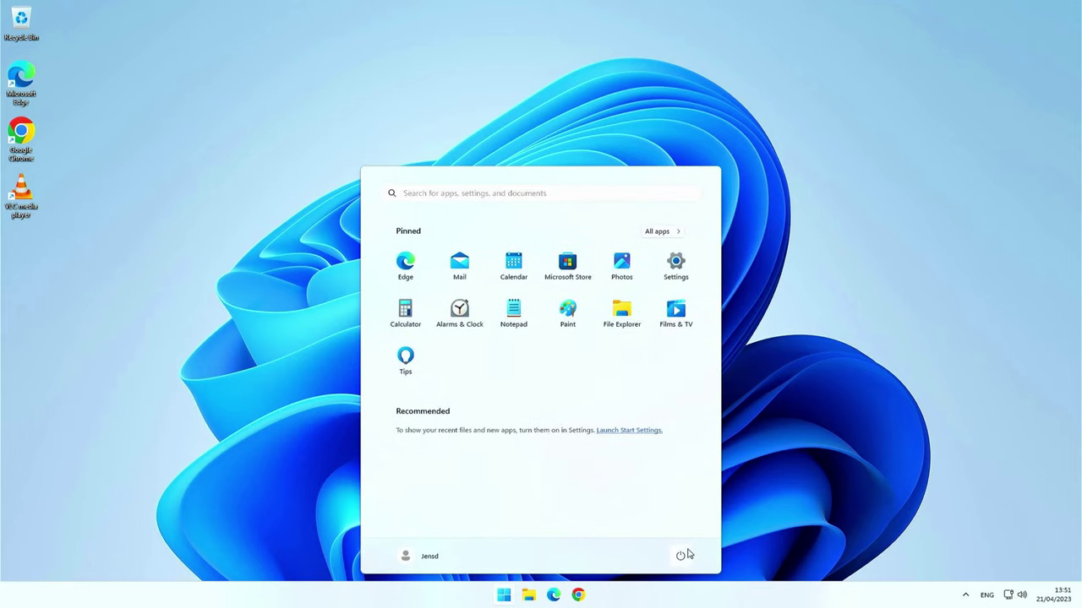
{"action": "left_click", "coordinate": [681, 556]}
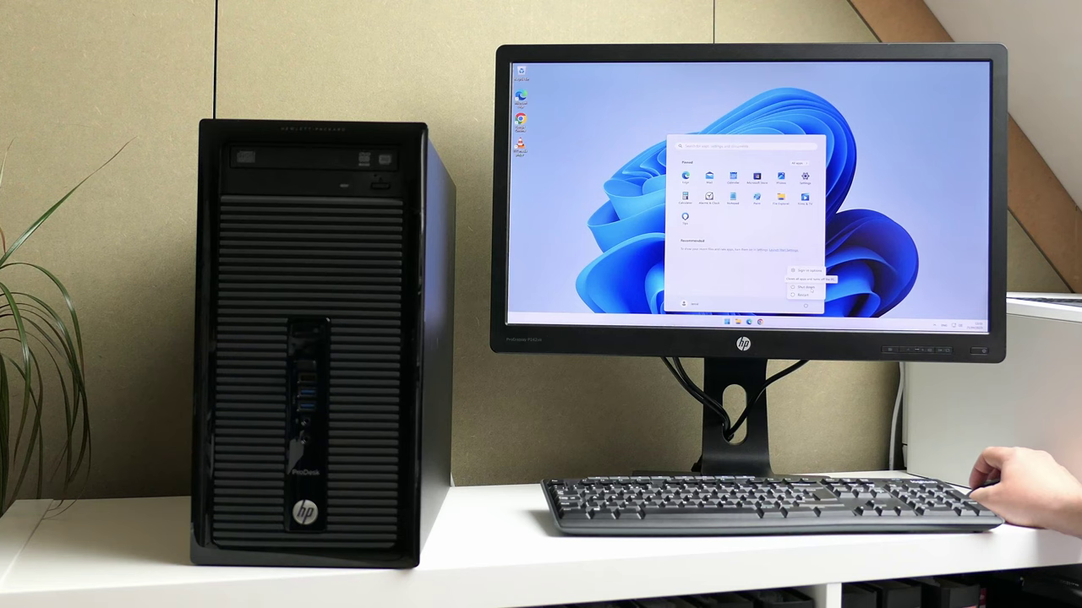
{"action": "left_click", "coordinate": [804, 287]}
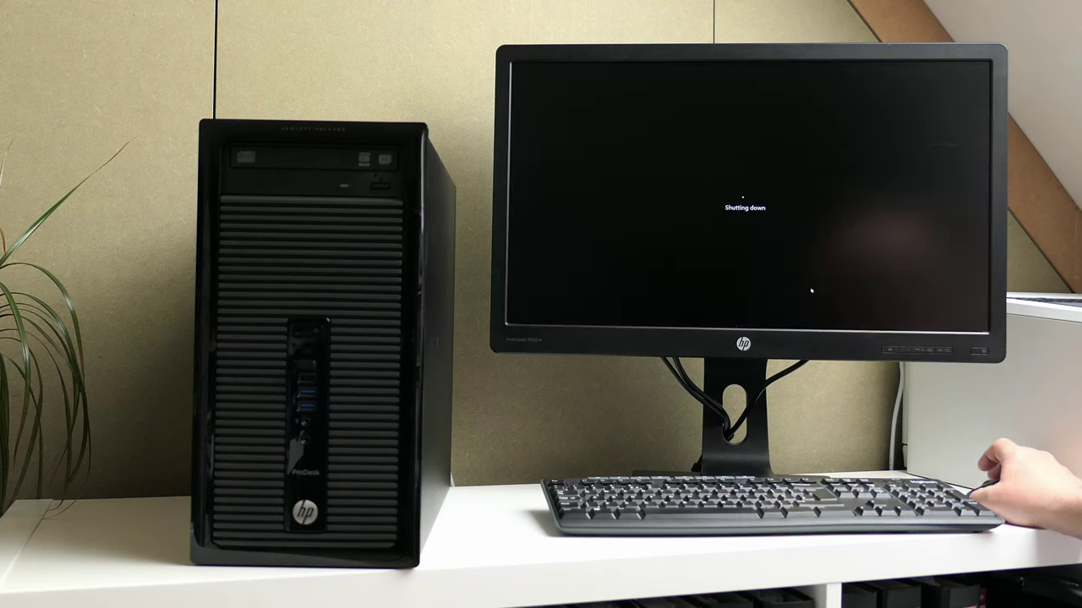